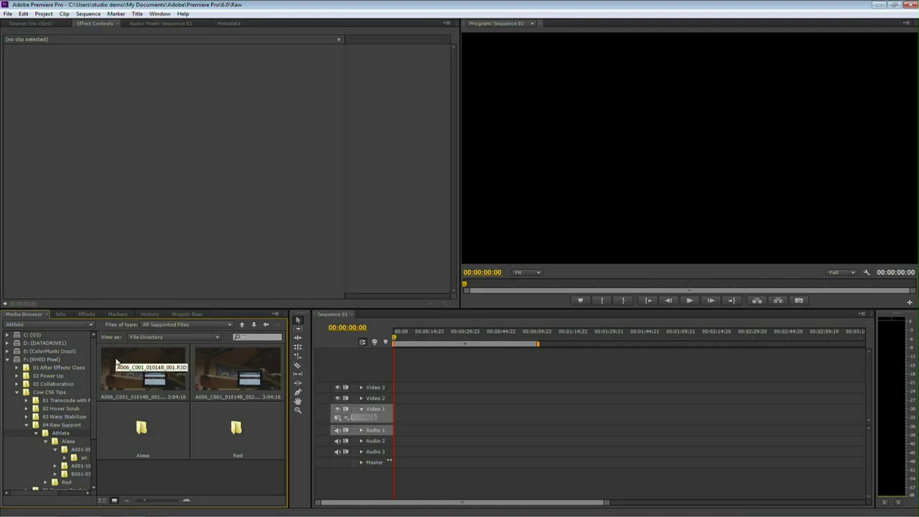
- Import the ARRIRAW clip A001-05.0072215.ari from Alexa > B001-03 > ari in the maximized Media Browser
key(grave)
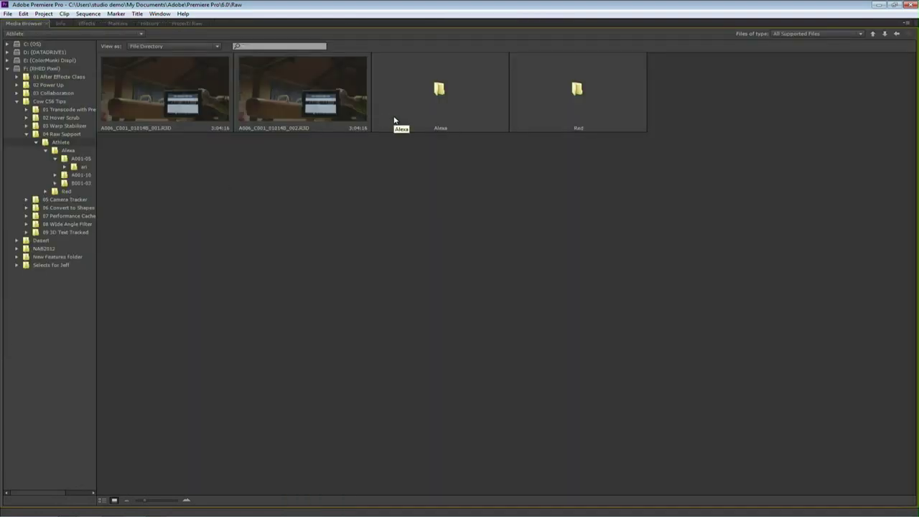
double_click(440, 89)
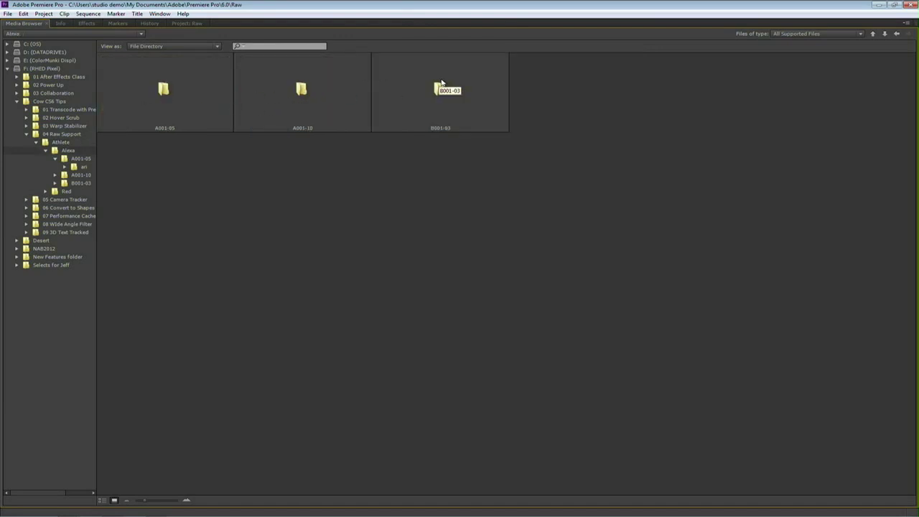
double_click(441, 87)
double_click(165, 90)
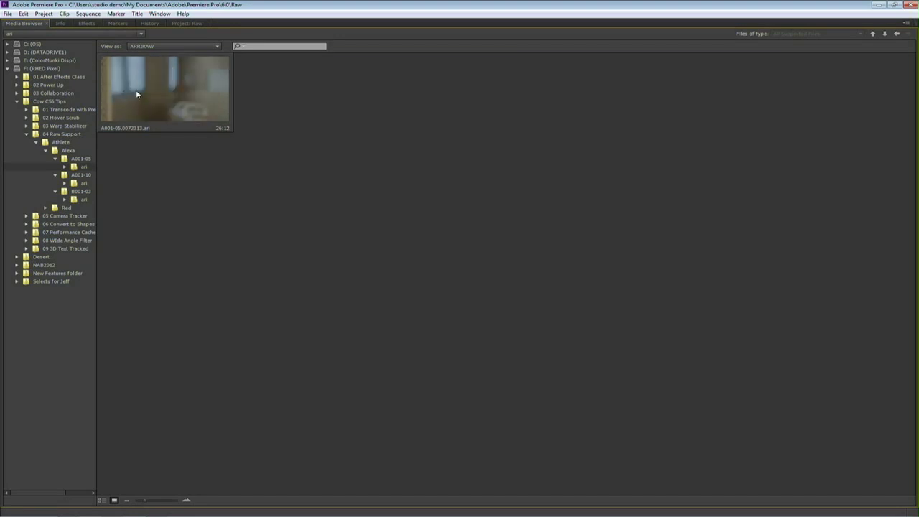
click(202, 100)
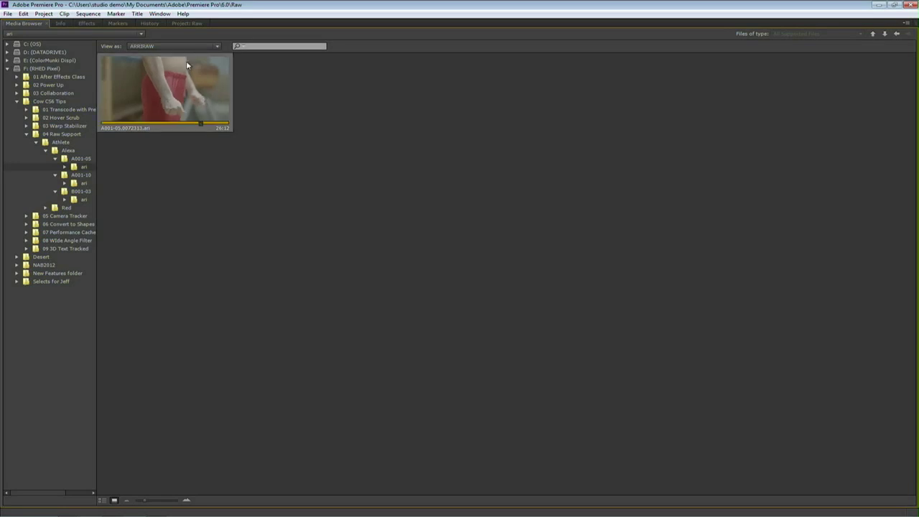
right_click(187, 63)
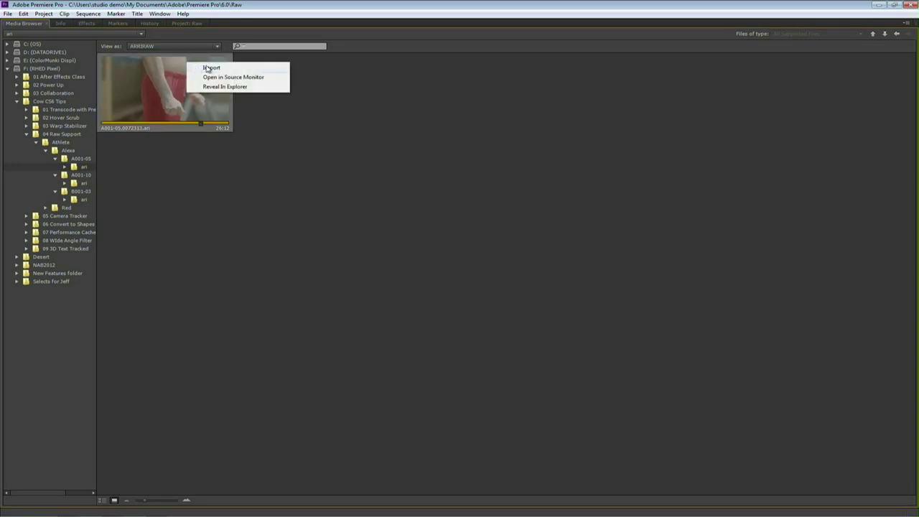
click(208, 68)
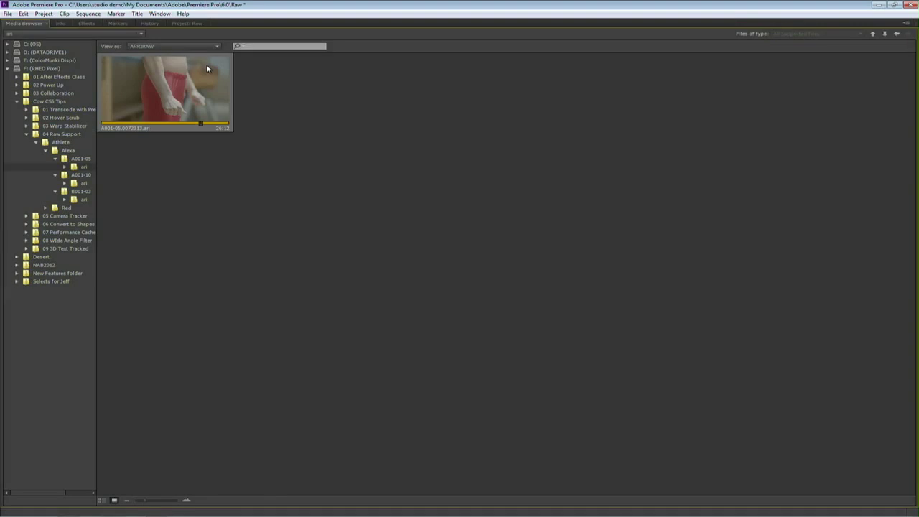
- Restore the workspace and make an A001-05 sequence from the ARRIRAW clip via New Item
key(grave)
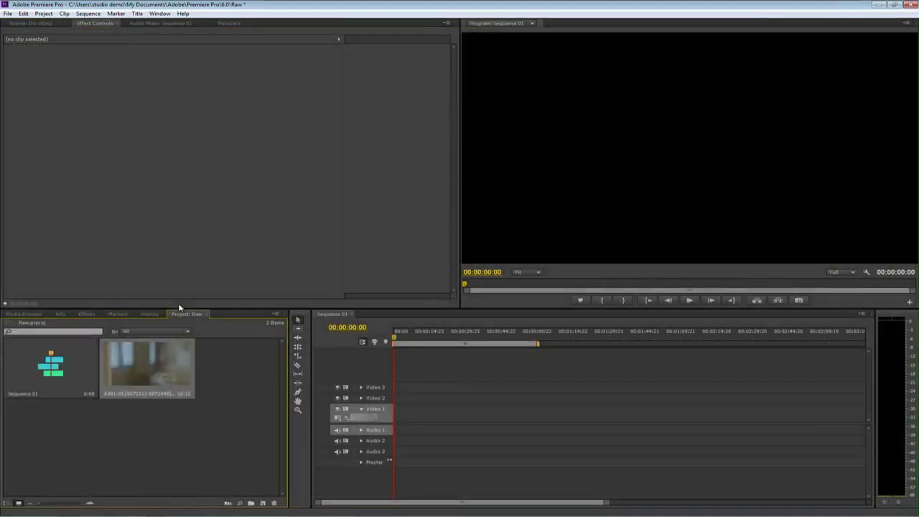
click(152, 380)
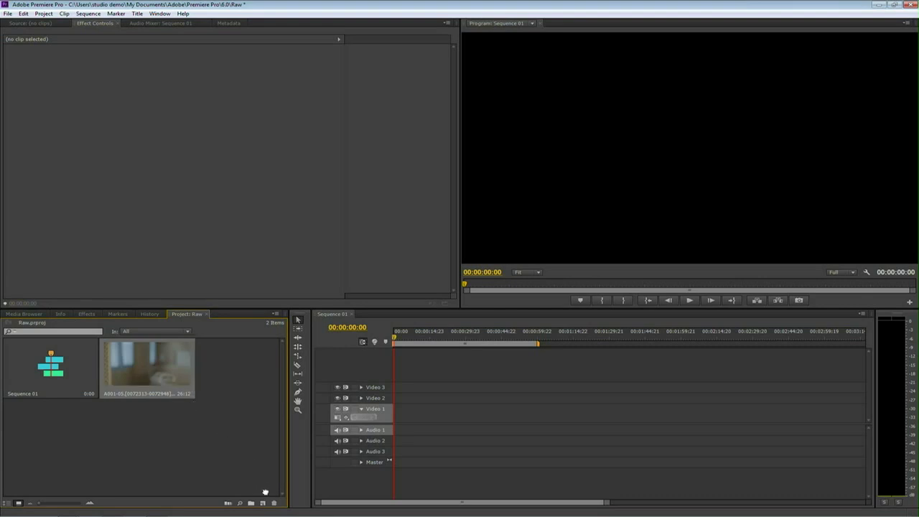
drag(265, 503, 265, 503)
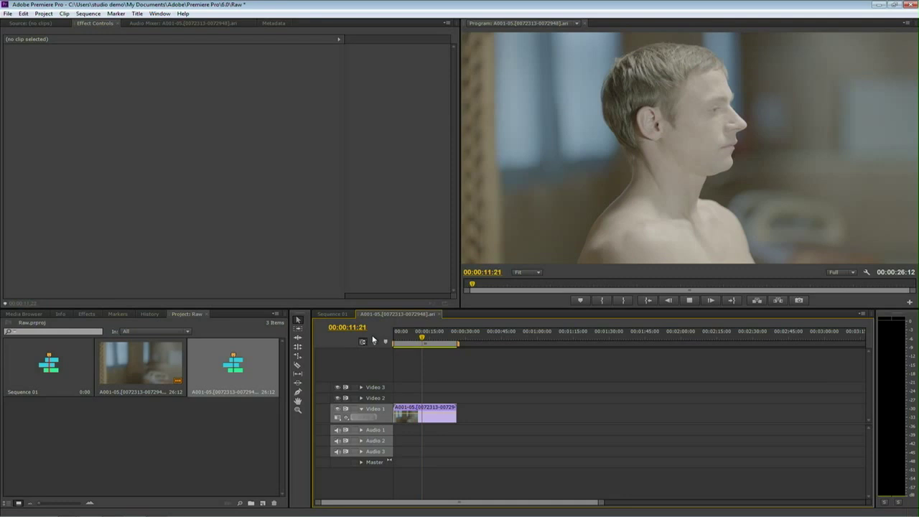
- Lower the Program monitor playback resolution from Full to 1/8
key(space)
click(841, 272)
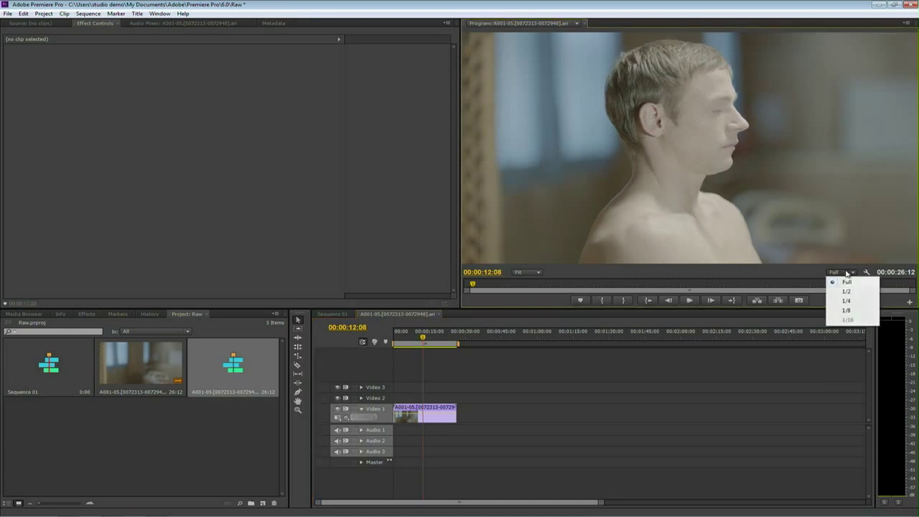
click(847, 310)
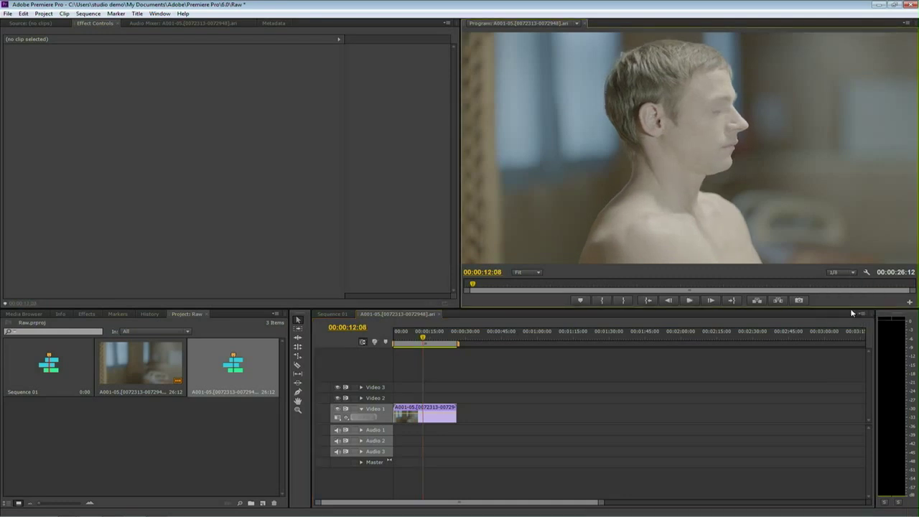
click(852, 273)
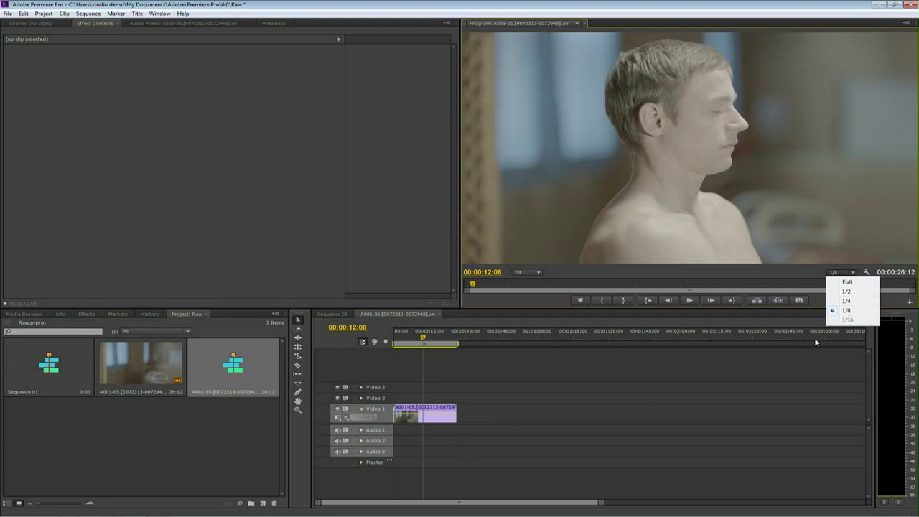
click(708, 399)
- Scrub near the sequence start and play the ARRIRAW sequence, stopping at 00:00:13:14
click(409, 335)
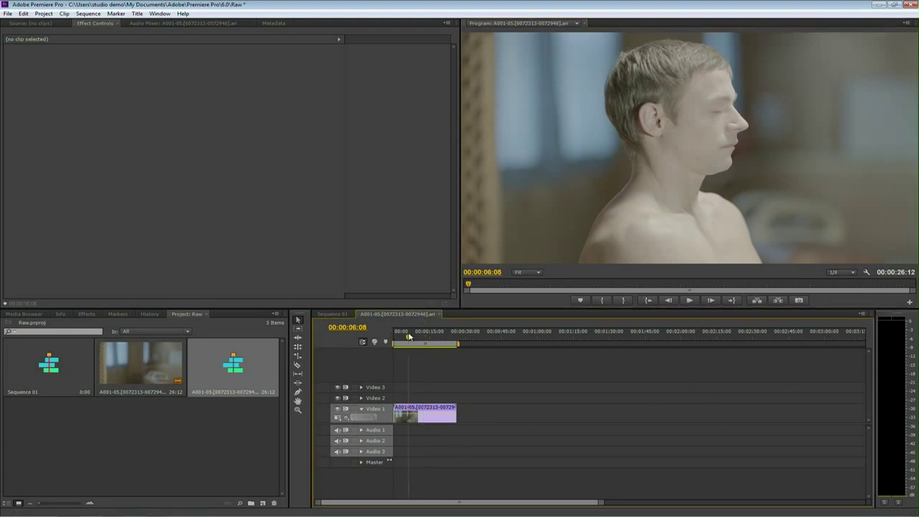
drag(408, 335, 405, 338)
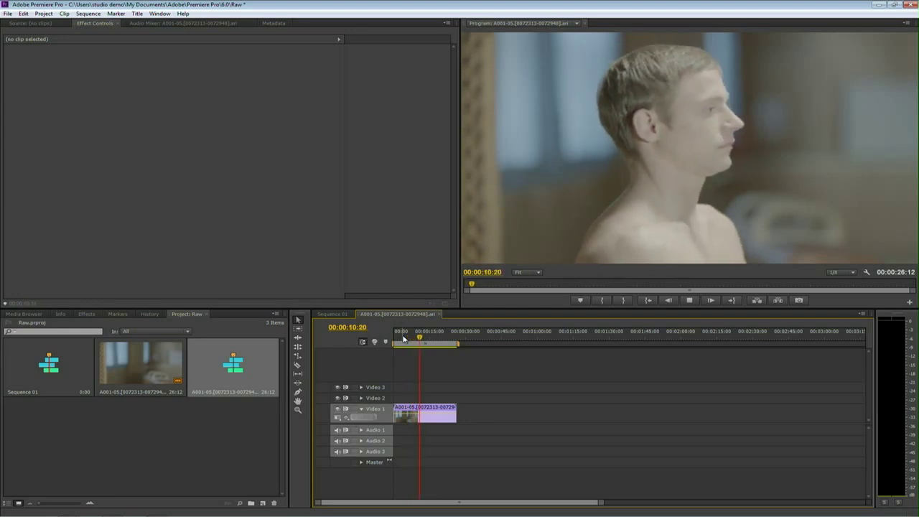
key(space)
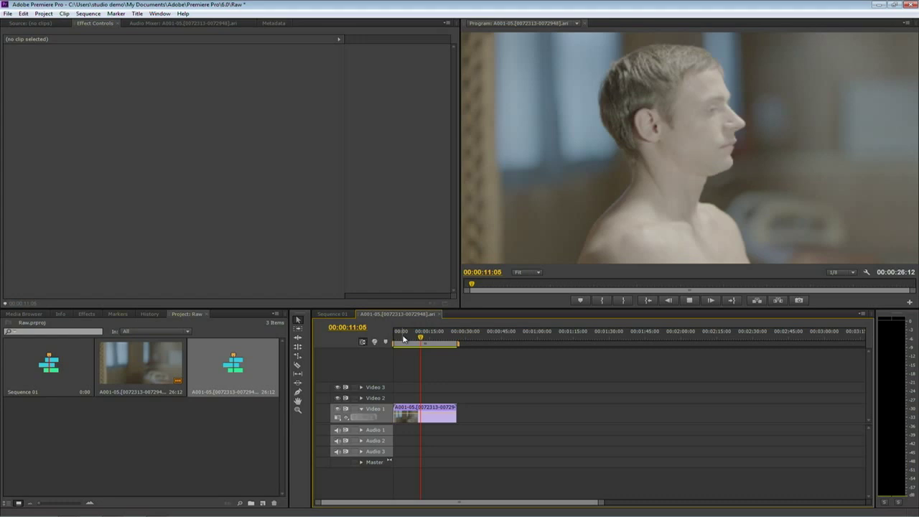
key(space)
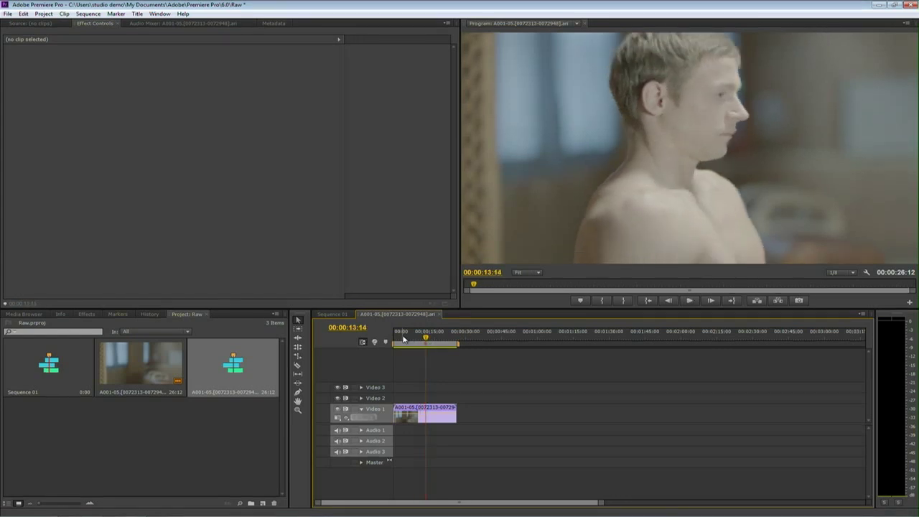
- Navigate the Media Browser up to Athlete, then into Red > A004_0101C5.RDM
click(16, 328)
click(21, 315)
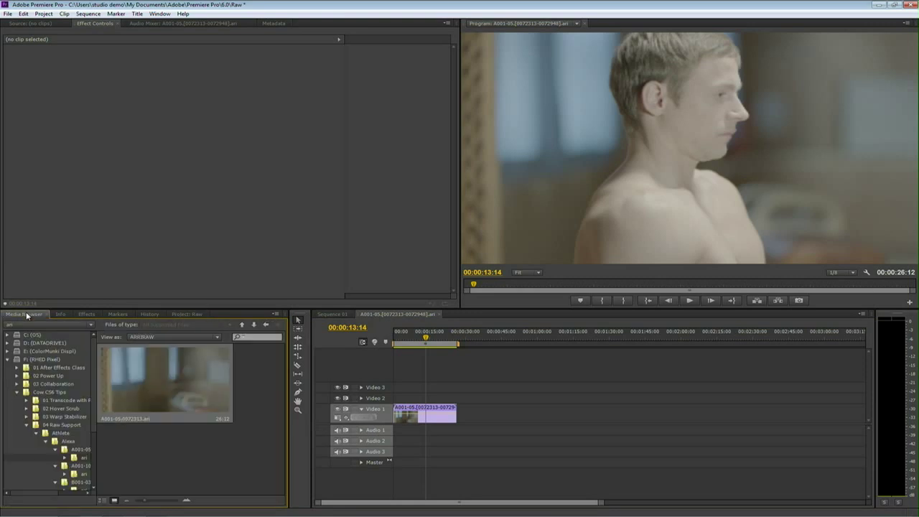
click(242, 325)
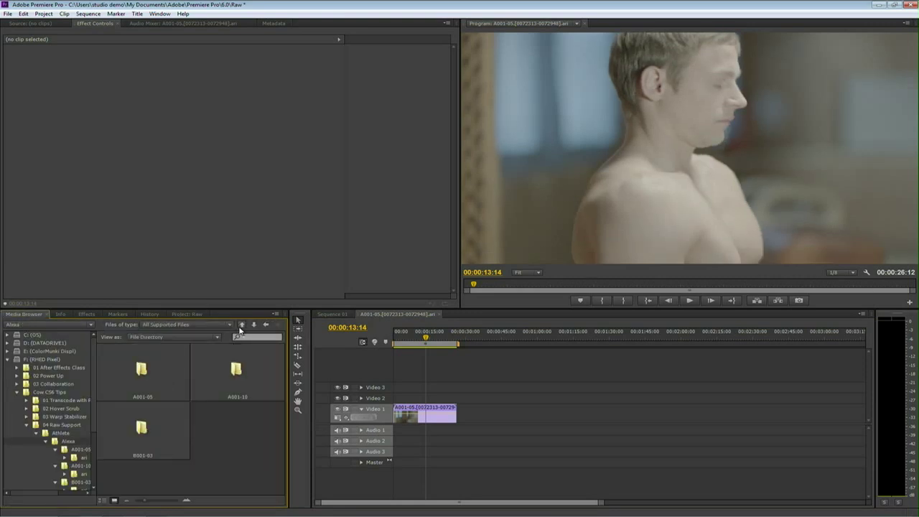
click(240, 328)
click(240, 329)
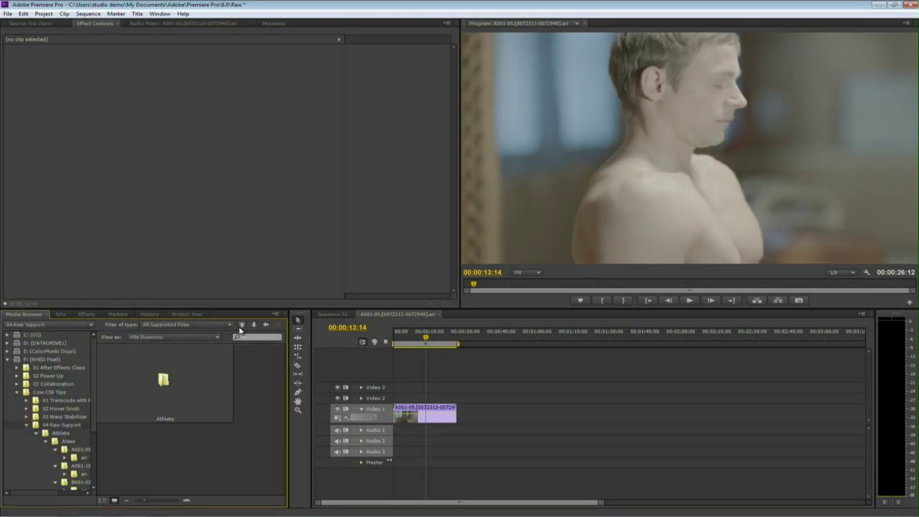
double_click(163, 372)
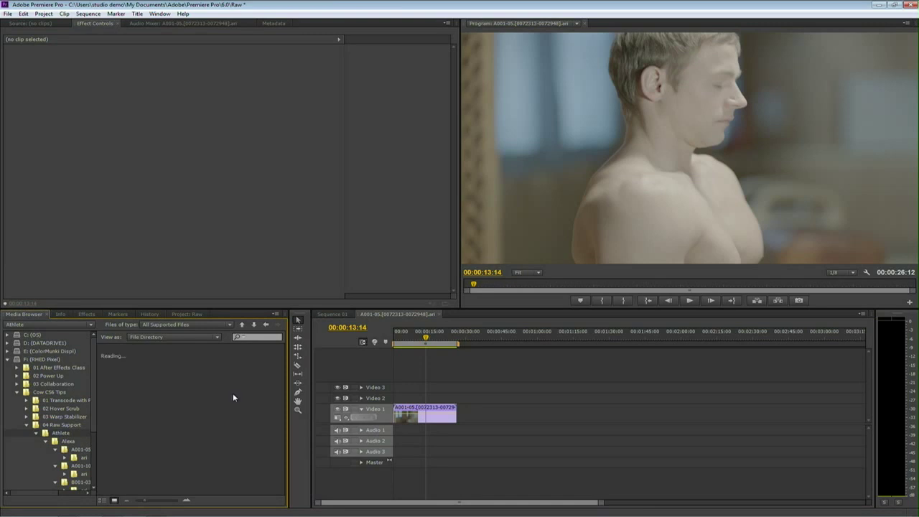
double_click(235, 416)
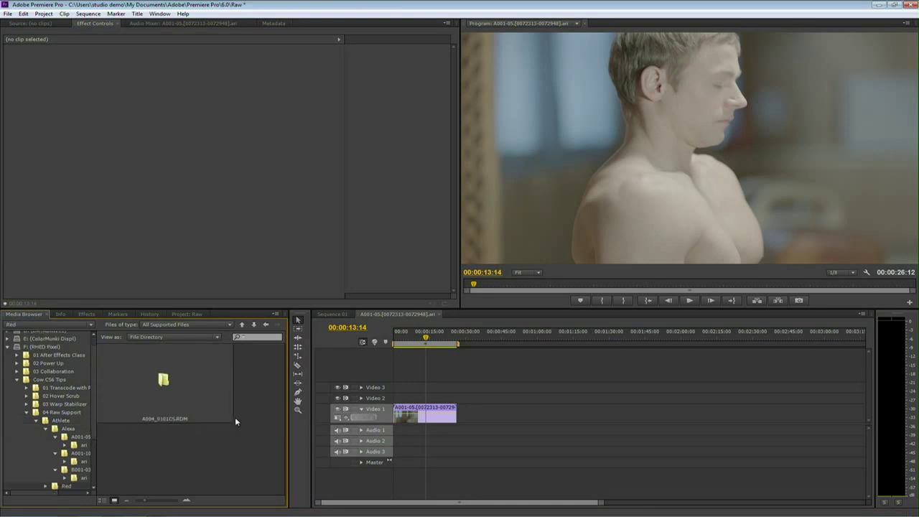
double_click(176, 382)
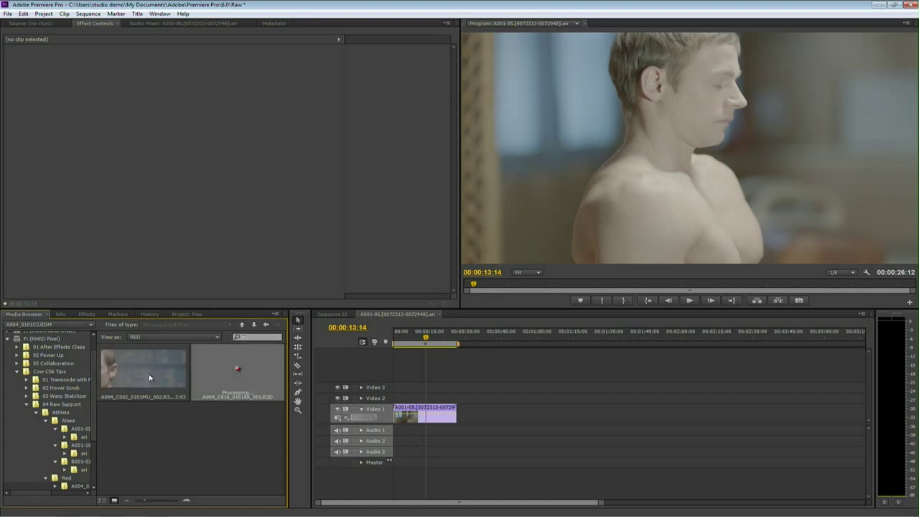
- Import the second R3D clip and preview A004_C002_0101MU_002.R3D
right_click(214, 371)
click(225, 378)
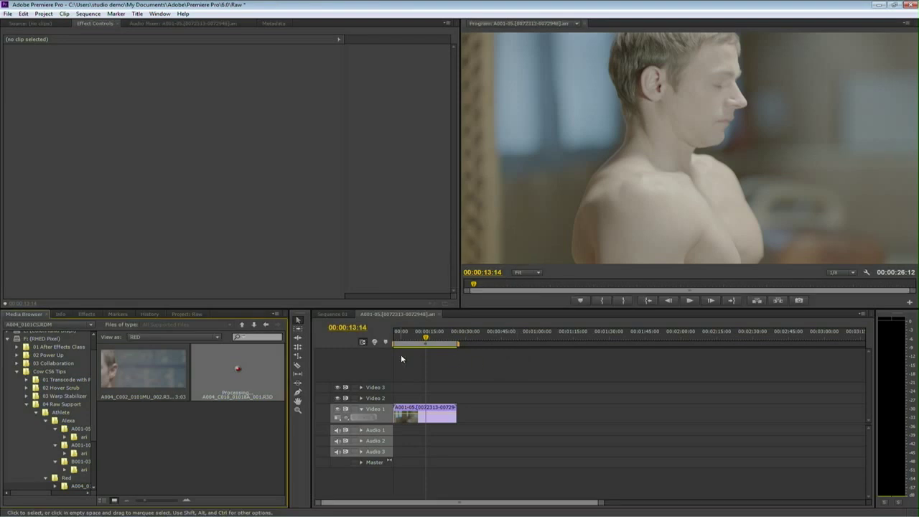
double_click(137, 382)
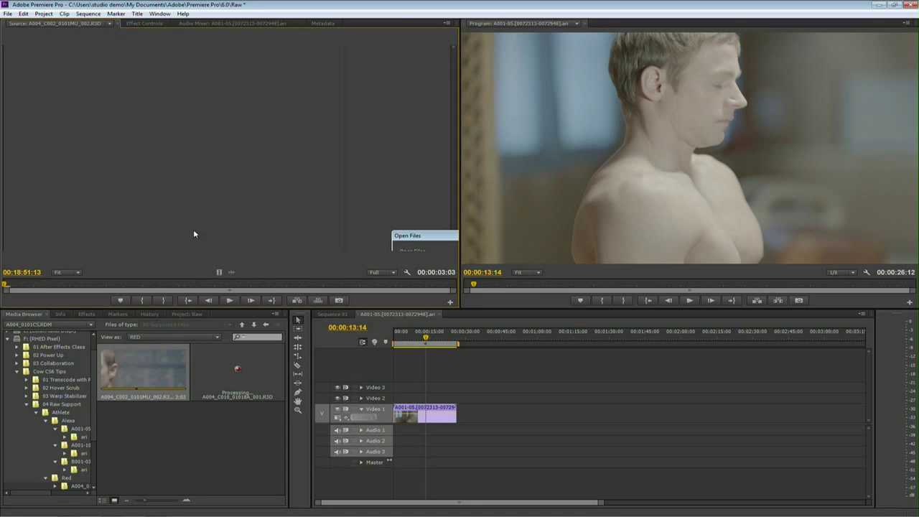
- Make a new sequence from the RED box clip and scrub it to 00:00:22:00
click(180, 316)
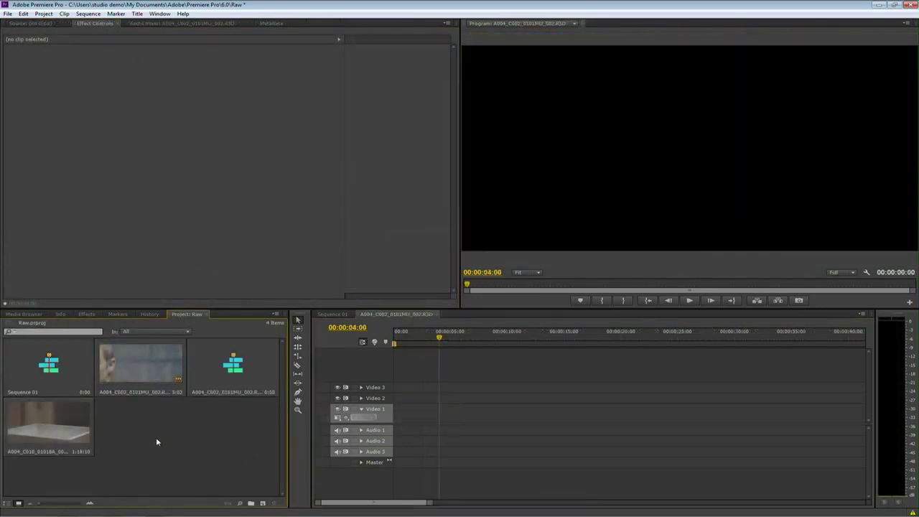
click(77, 431)
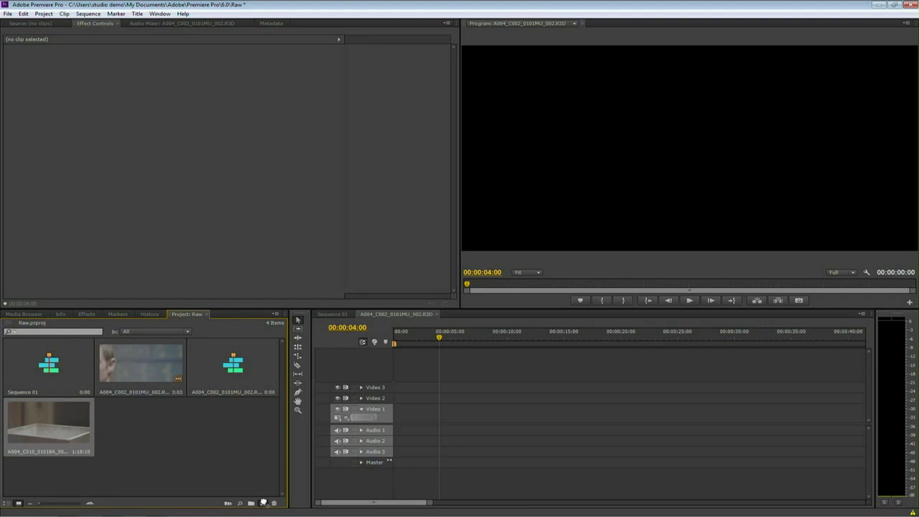
drag(263, 501, 263, 502)
drag(429, 343, 506, 359)
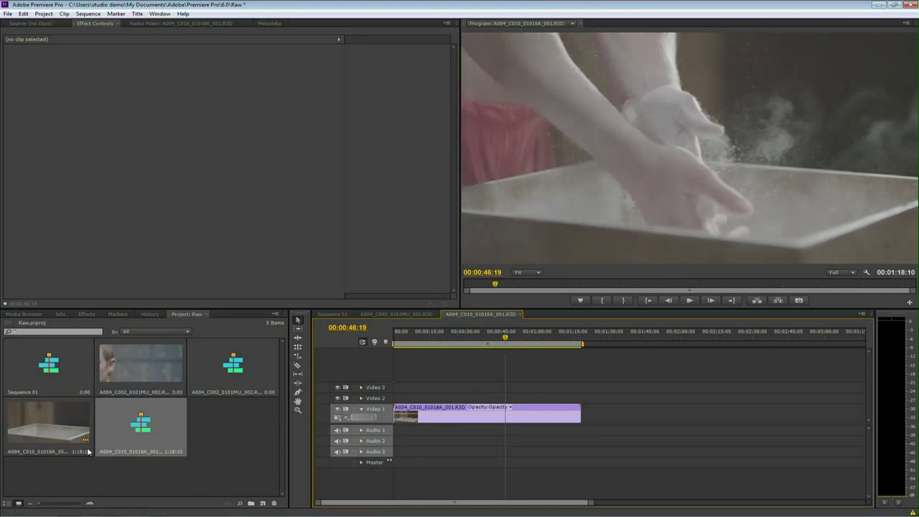
- Open Source Settings for the box R3D clip from the Project panel
click(46, 435)
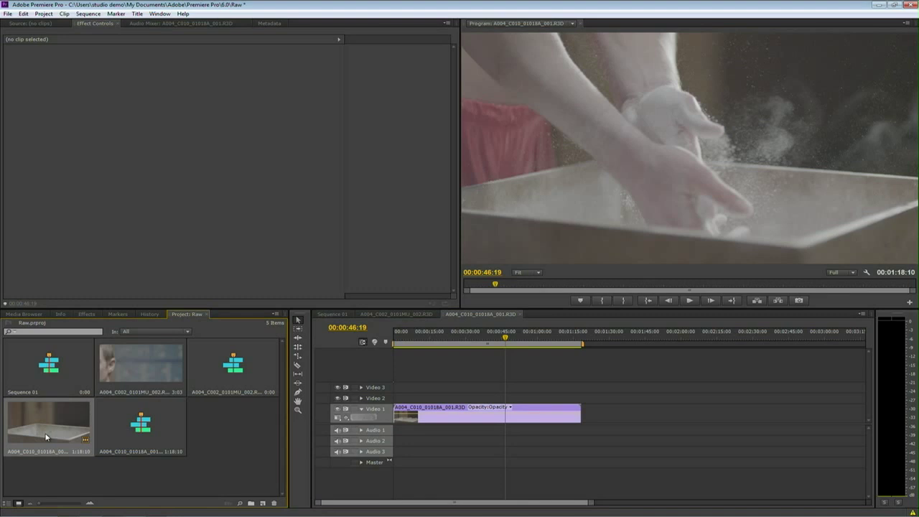
right_click(46, 436)
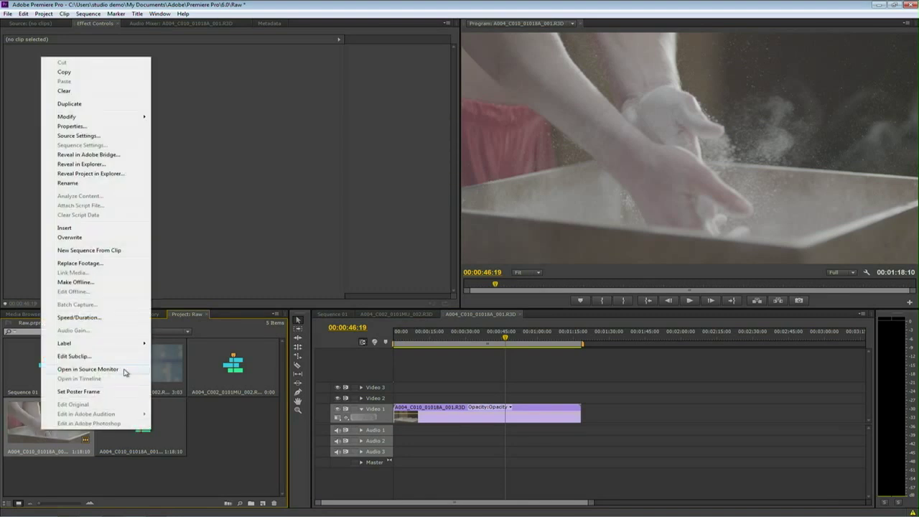
click(107, 140)
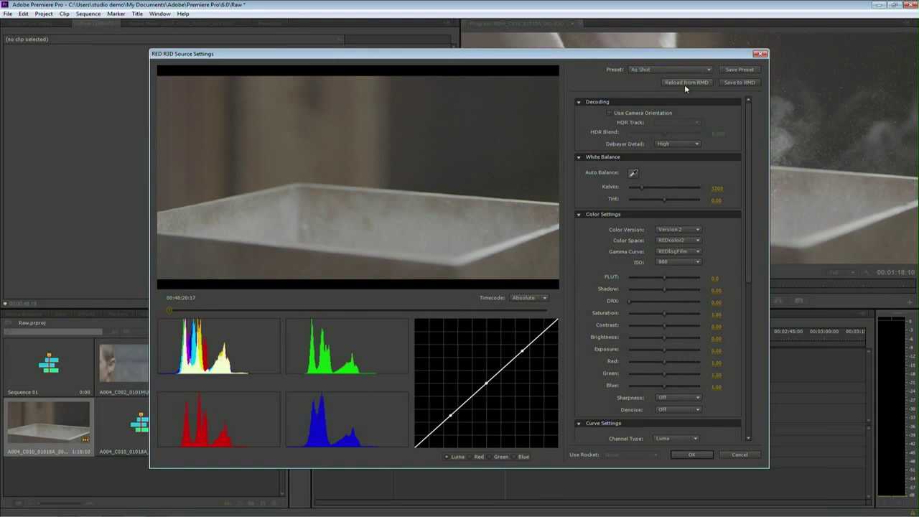
- Keep the As Shot decode preset and High debayer detail, and start a white balance pick
click(705, 69)
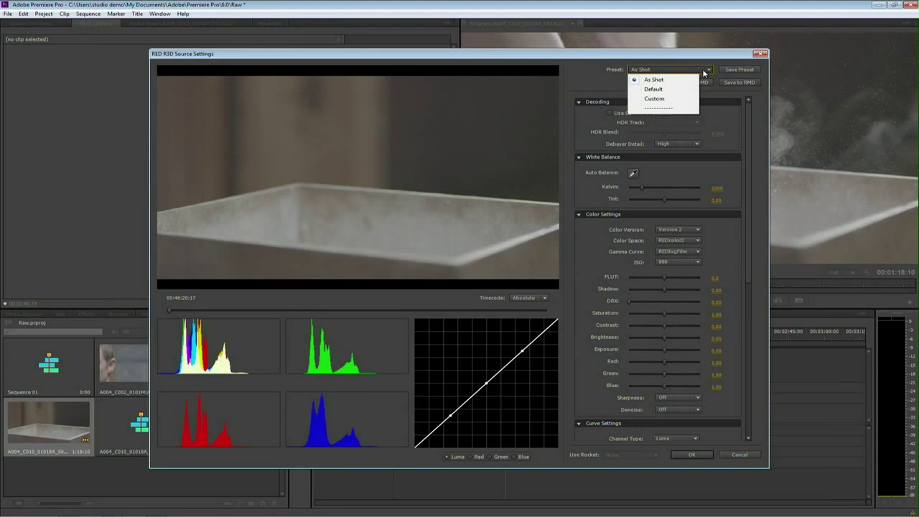
click(704, 68)
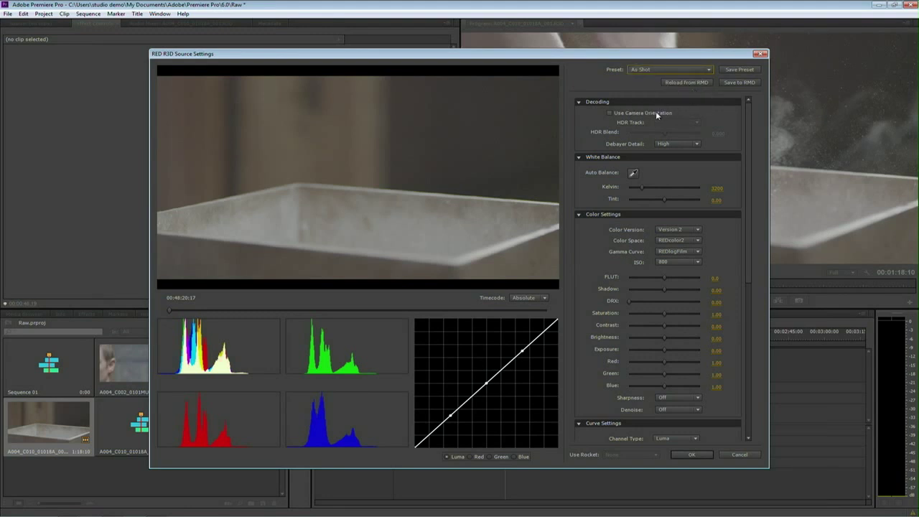
click(678, 142)
click(726, 144)
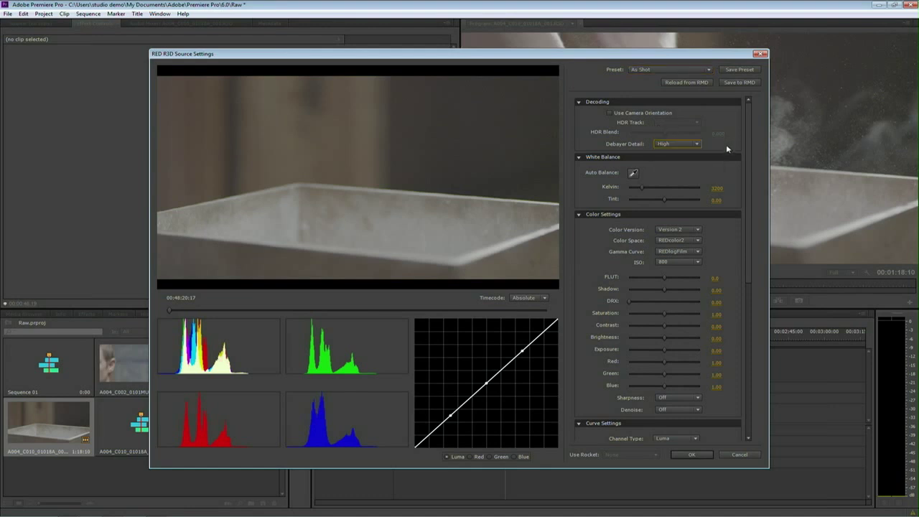
click(632, 173)
- Try ISO 1600 and 3200, darken the shadows slightly, then settle on ISO 1000
click(679, 262)
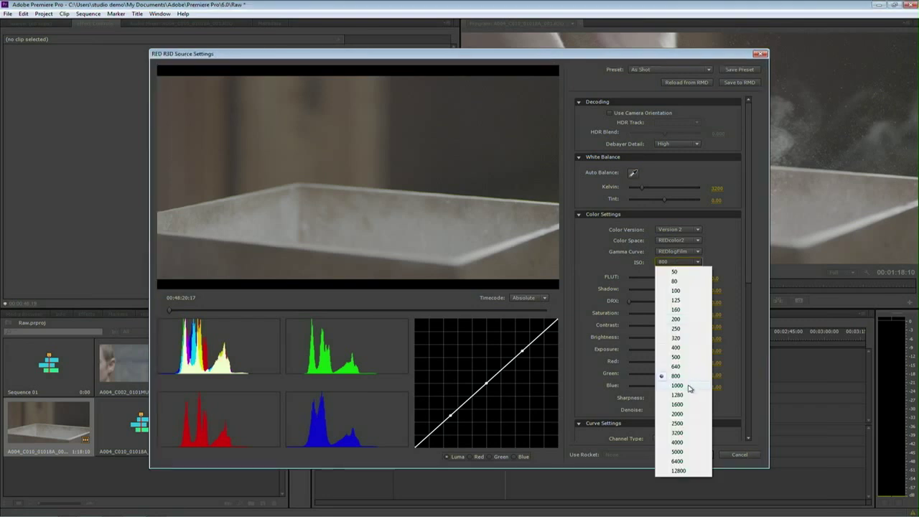
click(686, 408)
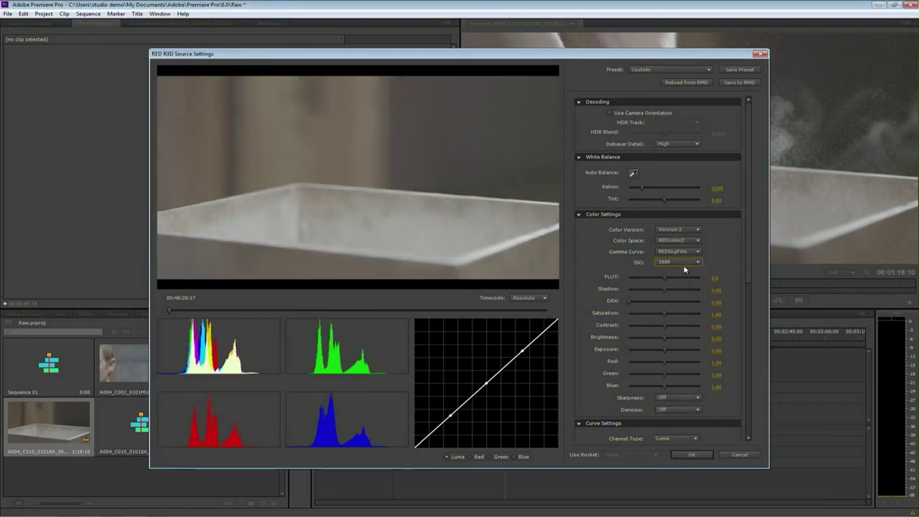
click(688, 264)
click(678, 433)
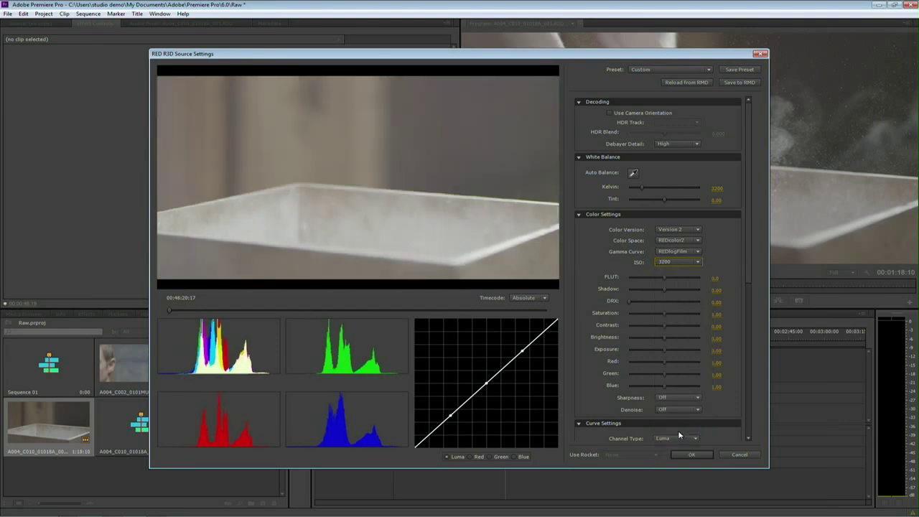
drag(665, 288, 653, 290)
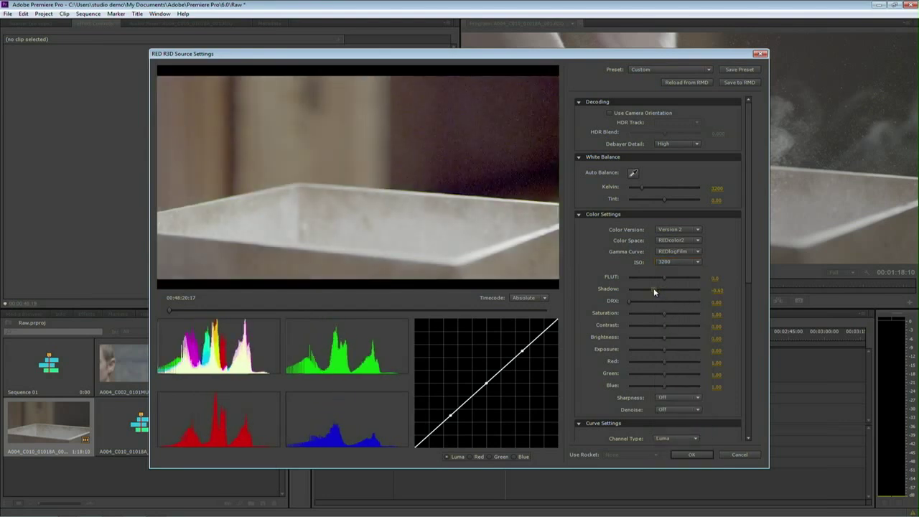
click(680, 261)
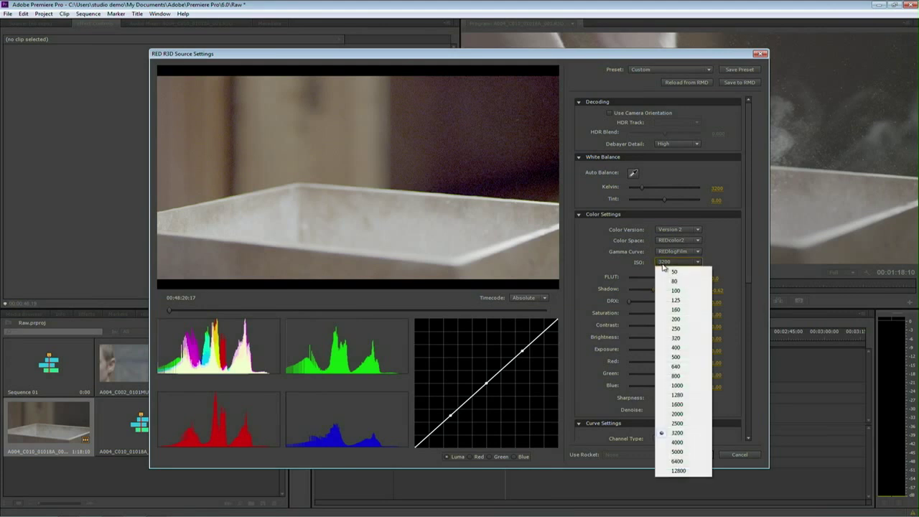
click(689, 386)
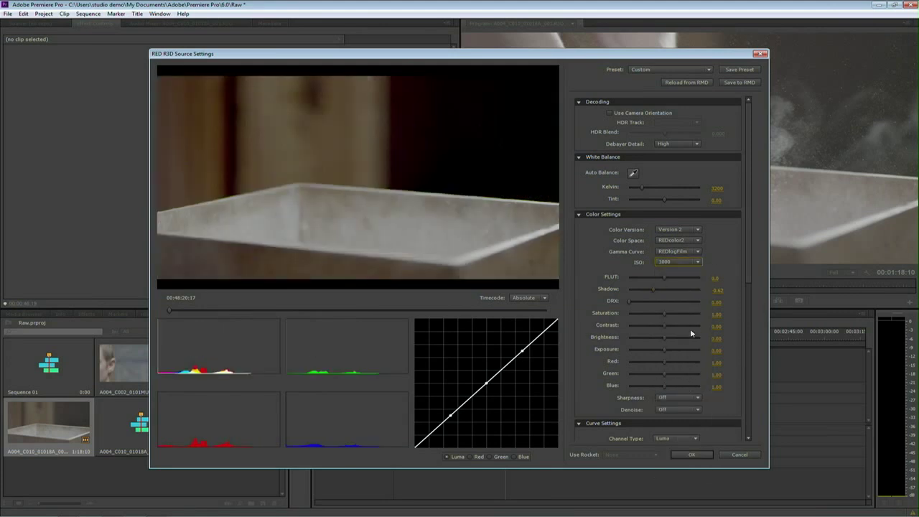
- Set the gamma curve to Rec.709 and raise exposure to 0.85 and red to 1.18
click(678, 252)
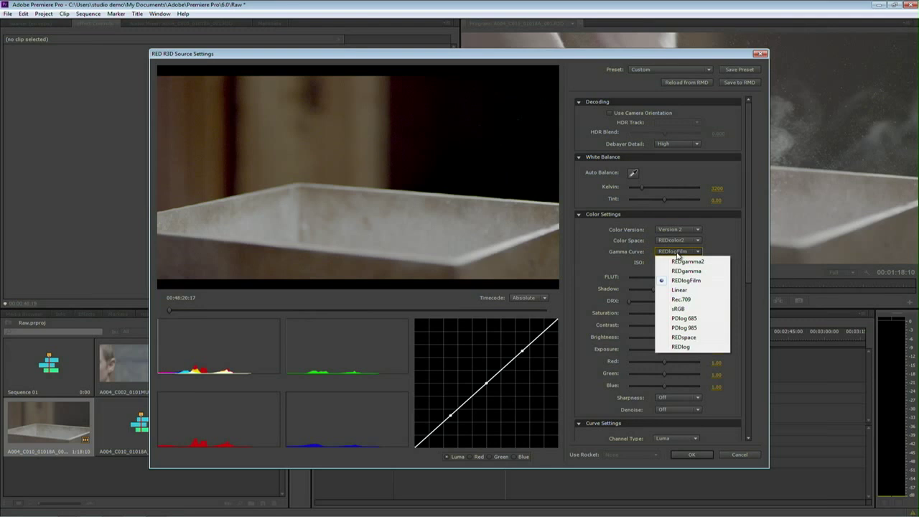
click(682, 299)
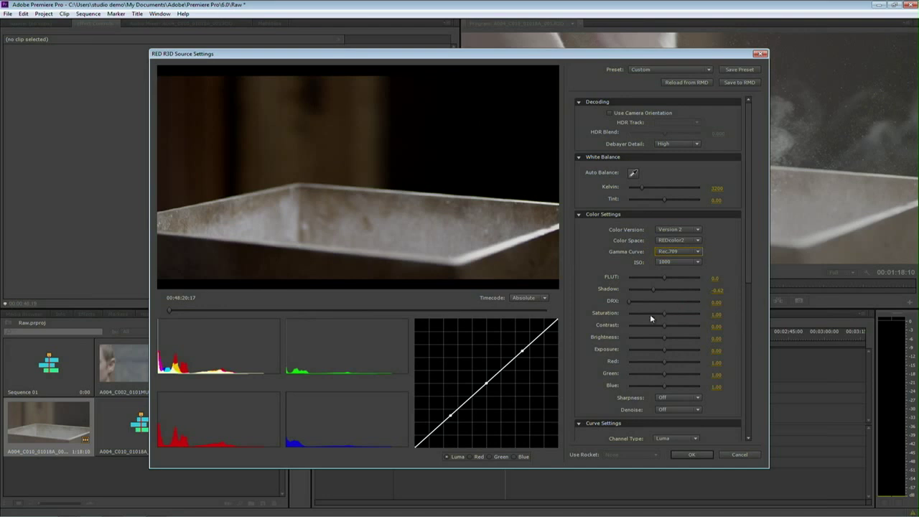
click(669, 348)
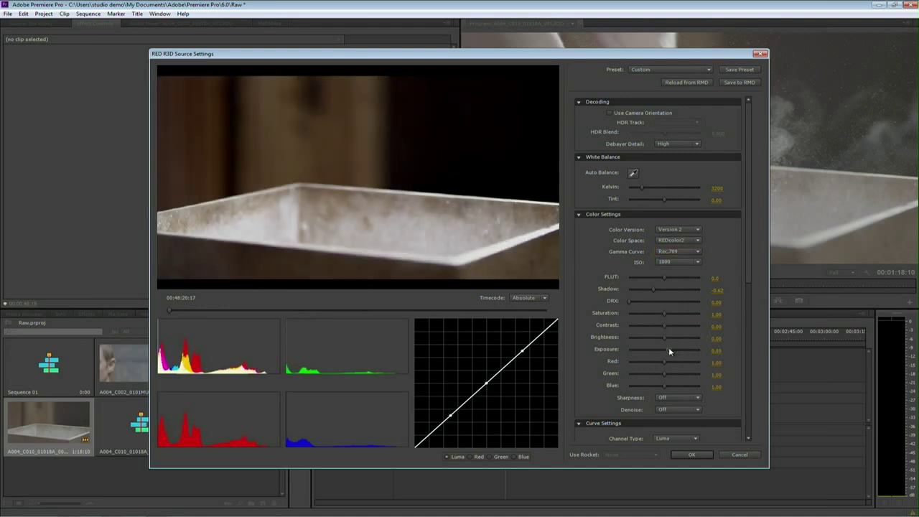
click(668, 363)
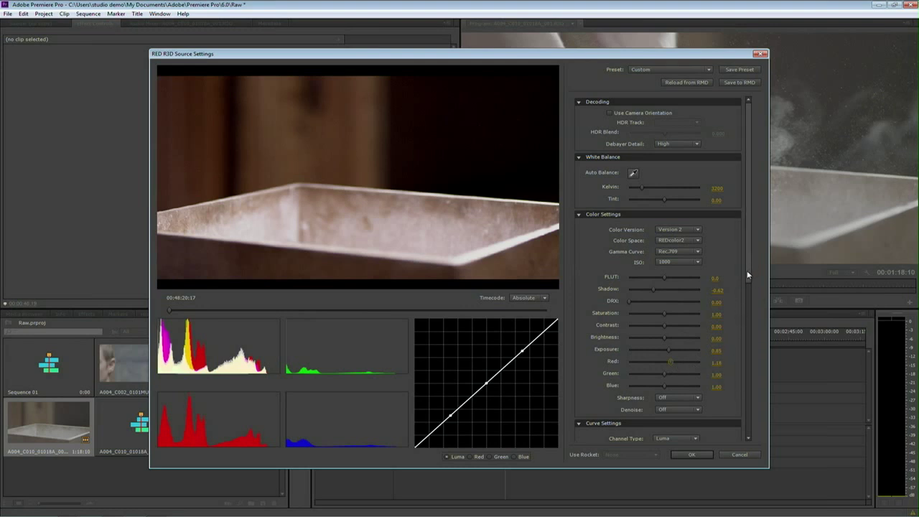
drag(744, 273, 739, 423)
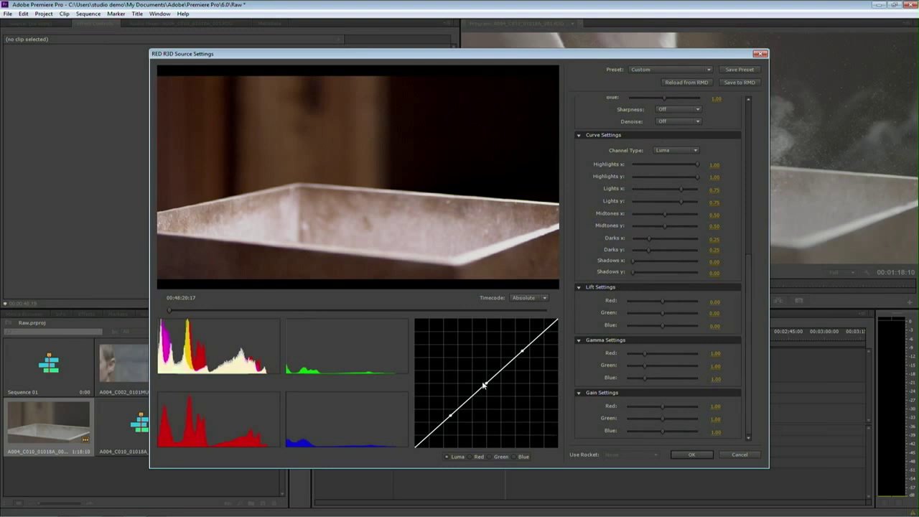
- Move luma curve points: midtones to 0.39/0.60, lights to 0.73/0.89, darks to 0.27/0.28
drag(484, 386, 470, 372)
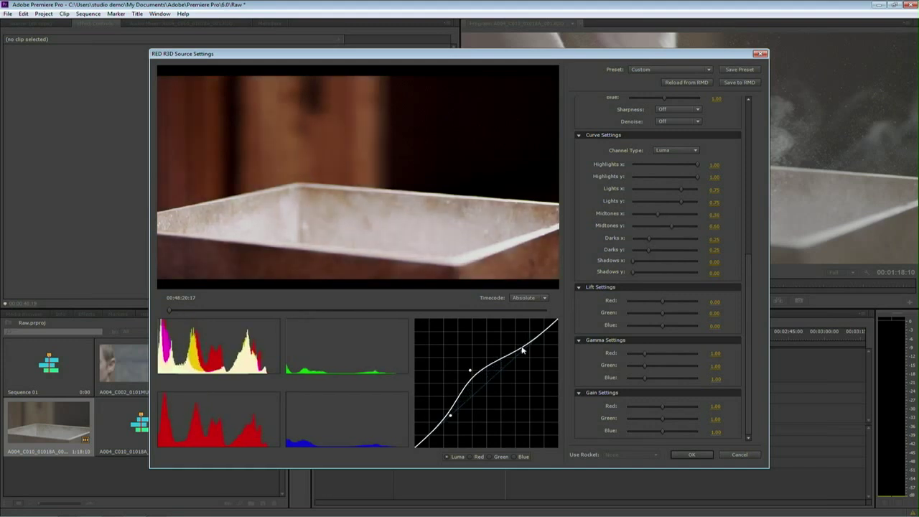
drag(521, 350, 520, 333)
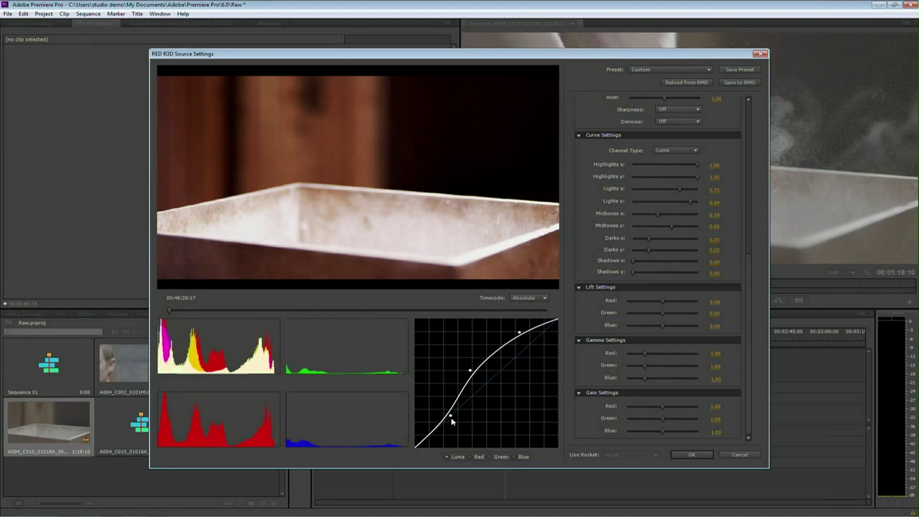
drag(451, 419, 453, 411)
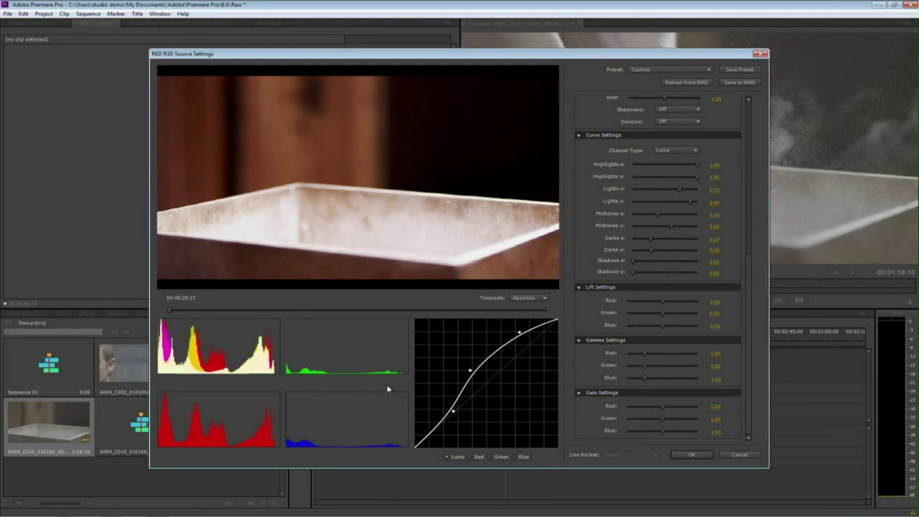